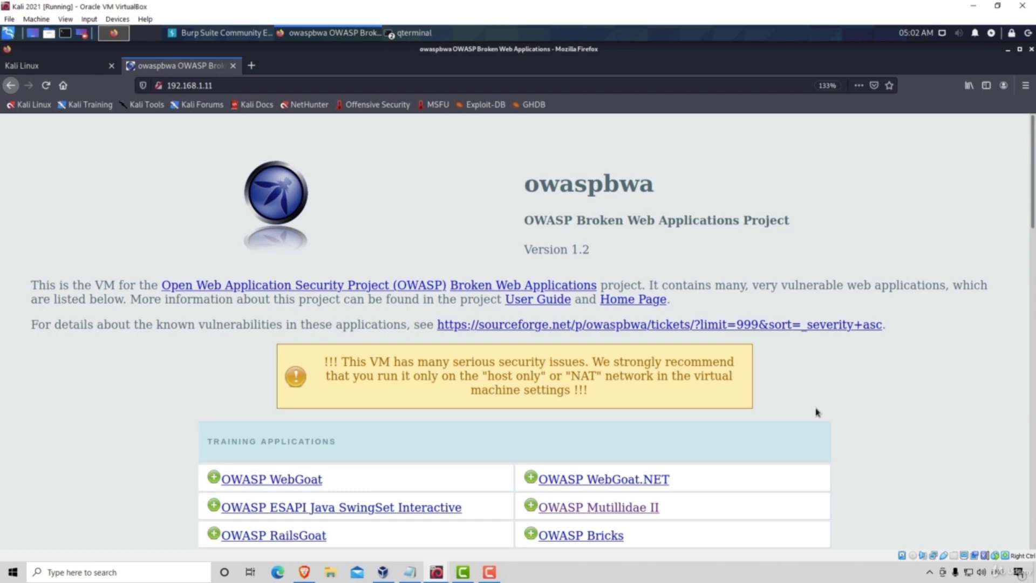
pyautogui.scroll(-5, 816, 412)
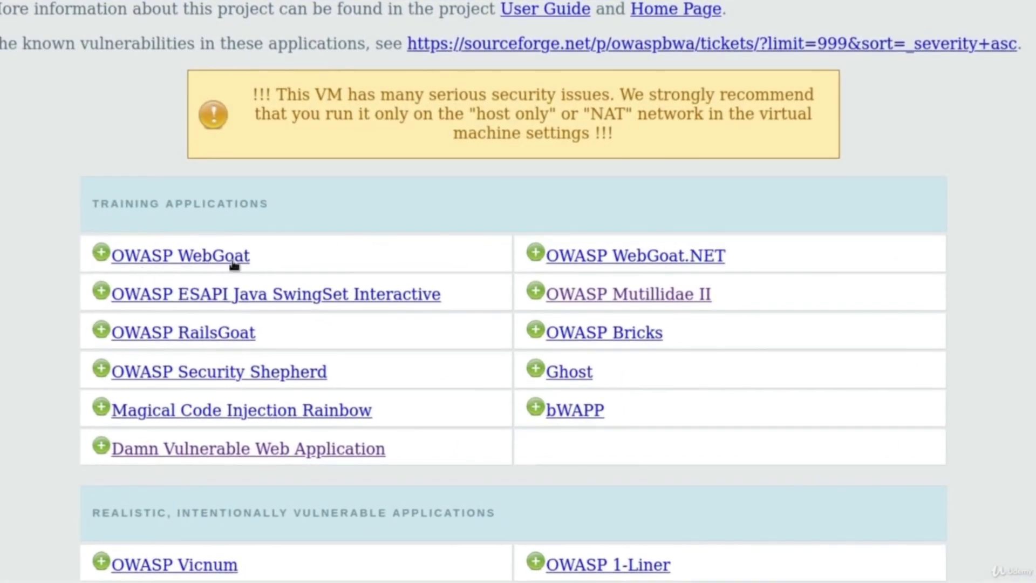
# Open OWASP WebGoat and turn Burp's interception off to release the held request
pyautogui.click(191, 261)
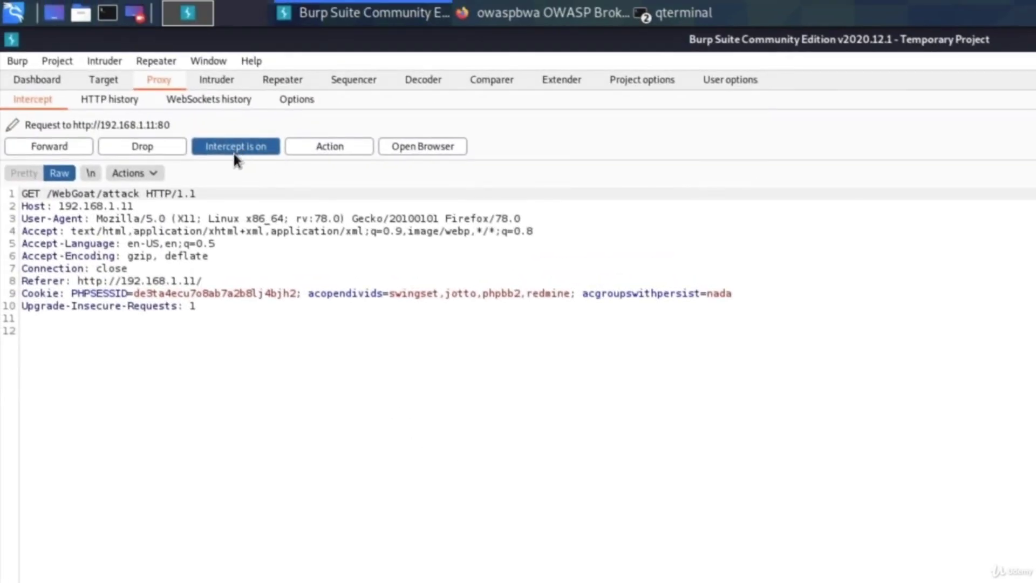
pyautogui.click(234, 147)
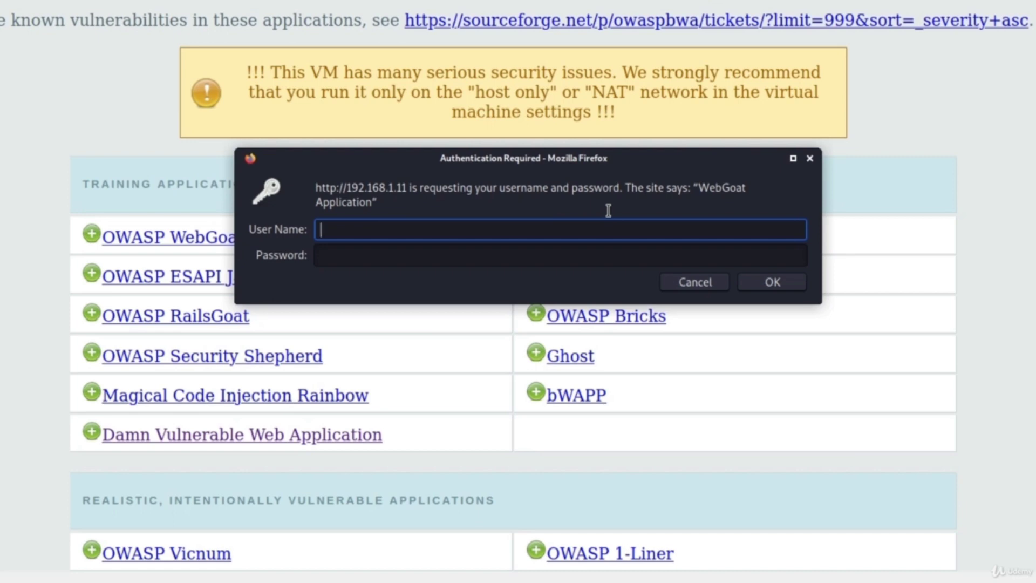
pyautogui.write('guest')
# Fill the WebGoat authentication prompt with user name 'guest' and password 'guest'
pyautogui.press('Tab')
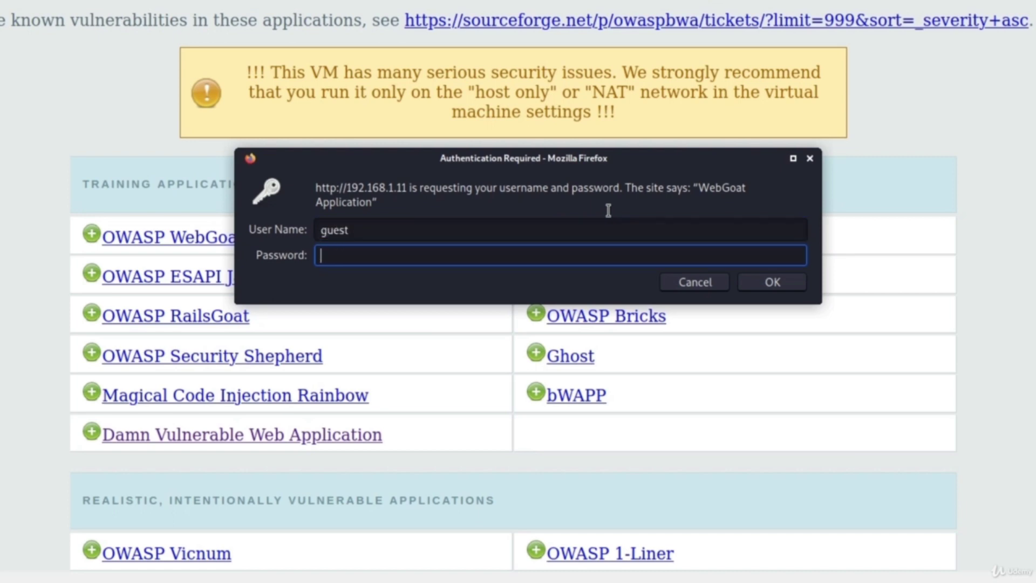
pyautogui.write('guest')
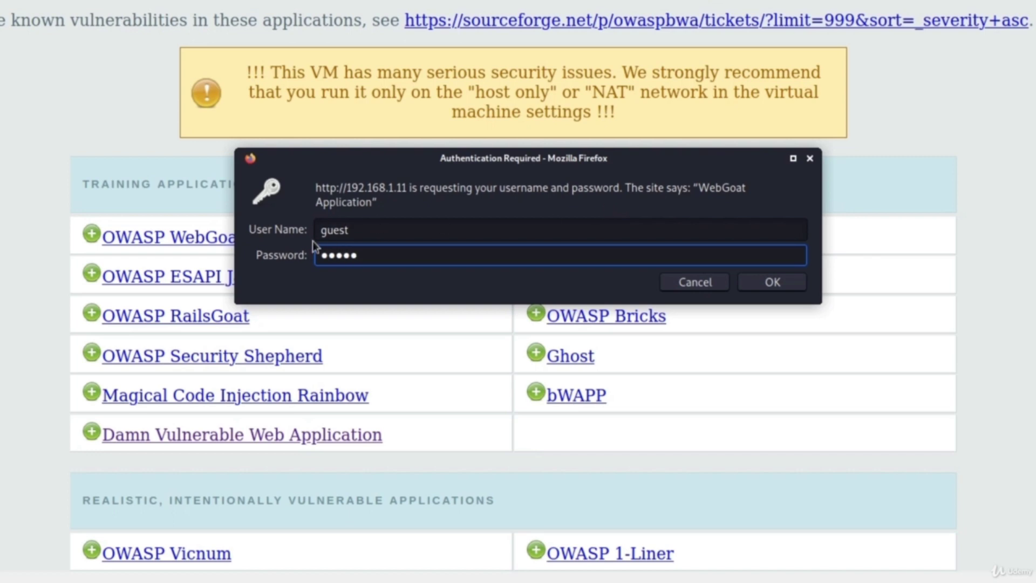
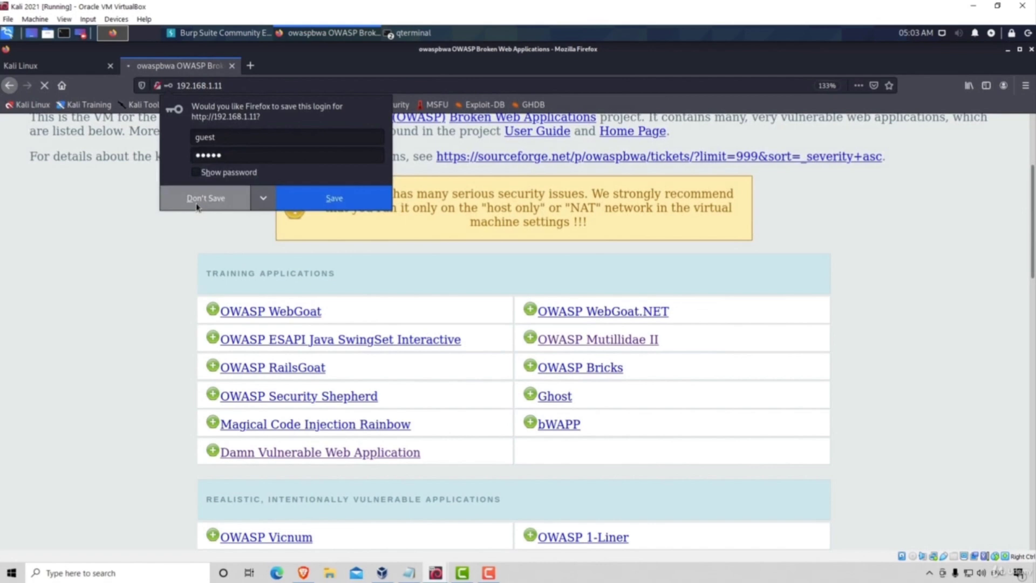
# Decline Firefox's offer to save the login, then start WebGoat from the welcome page
pyautogui.click(206, 200)
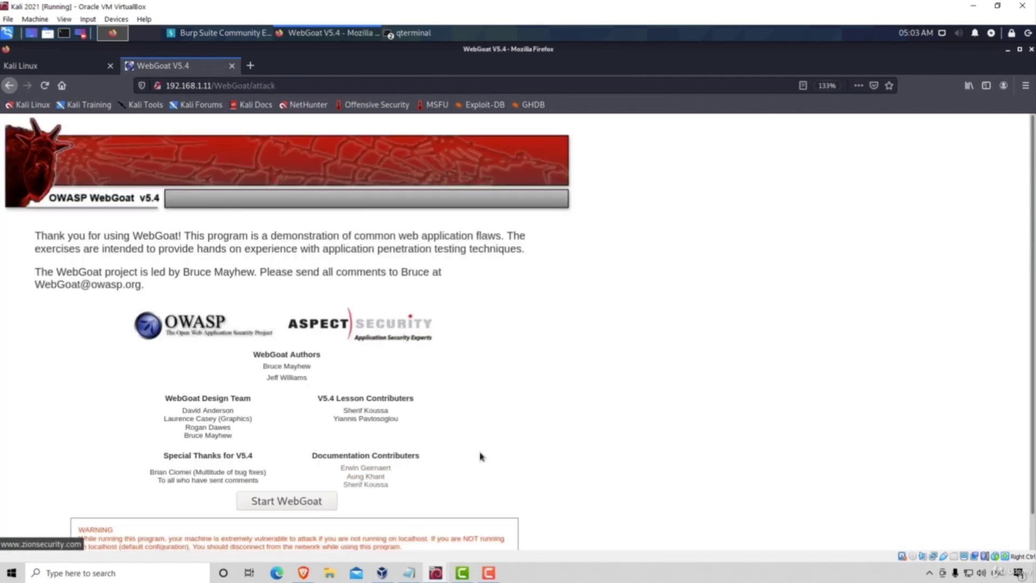
pyautogui.click(287, 500)
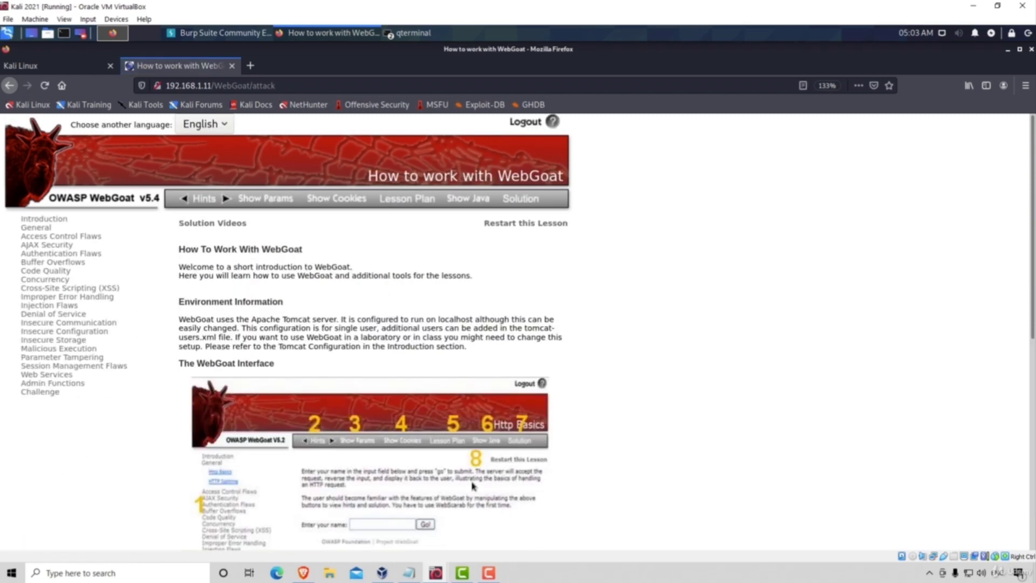
# Enlarge the page content using the browser's zoom control
pyautogui.click(1026, 86)
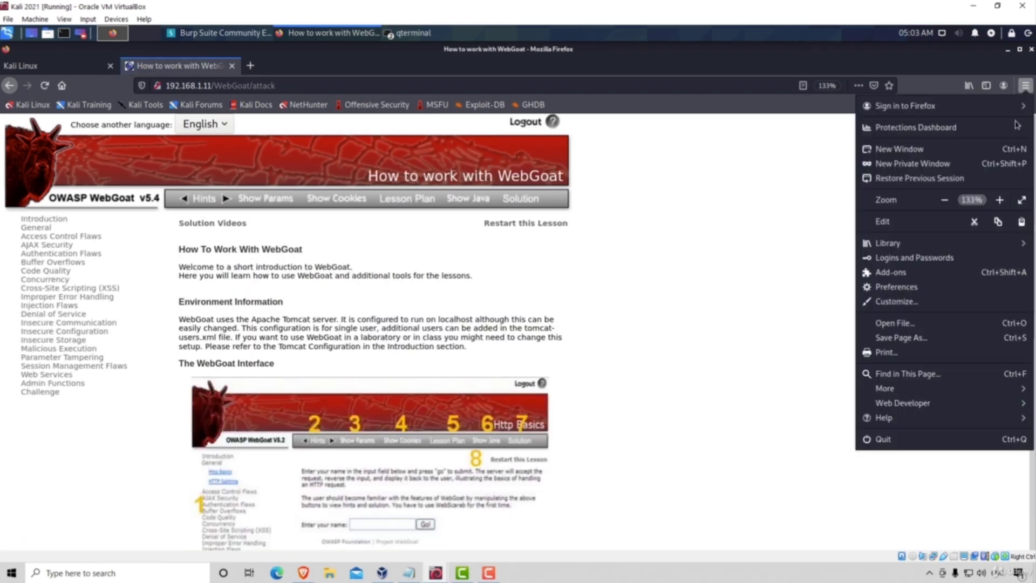
pyautogui.click(1000, 200)
pyautogui.press('Escape')
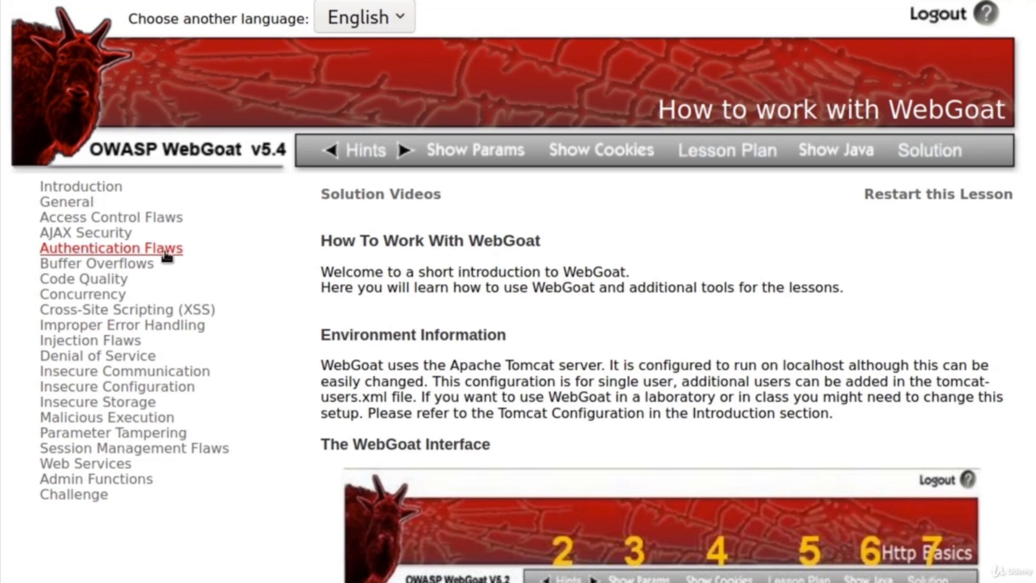
# Expand Authentication Flaws in the lesson menu and open Basic Authentication
pyautogui.click(128, 249)
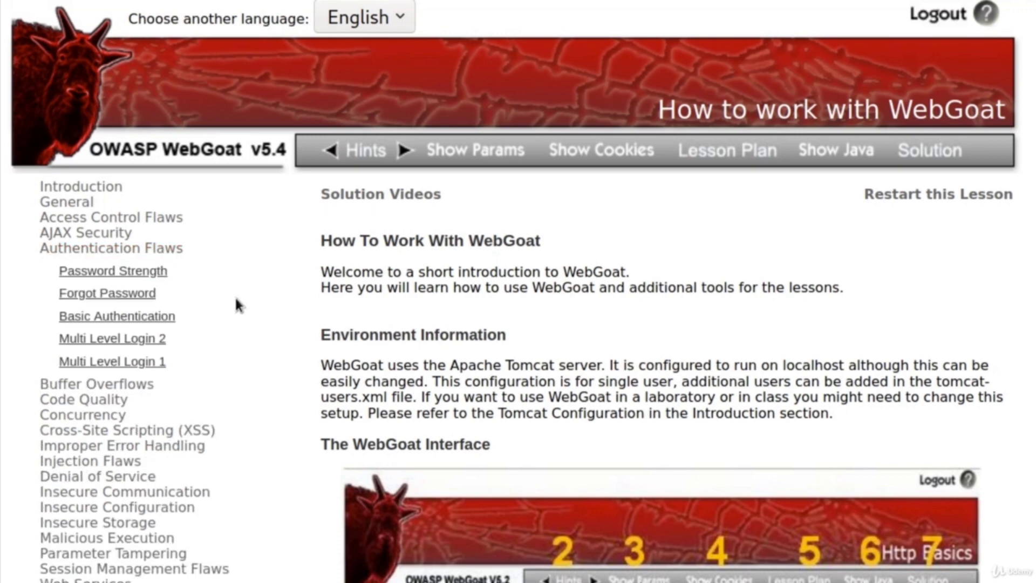
pyautogui.click(98, 318)
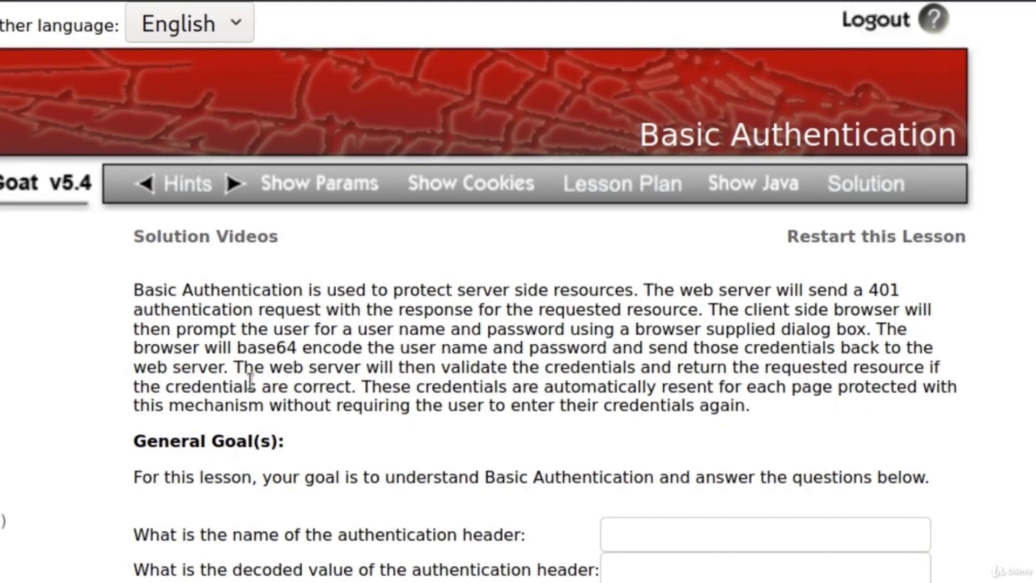
pyautogui.moveTo(234, 369); pyautogui.dragTo(611, 382)
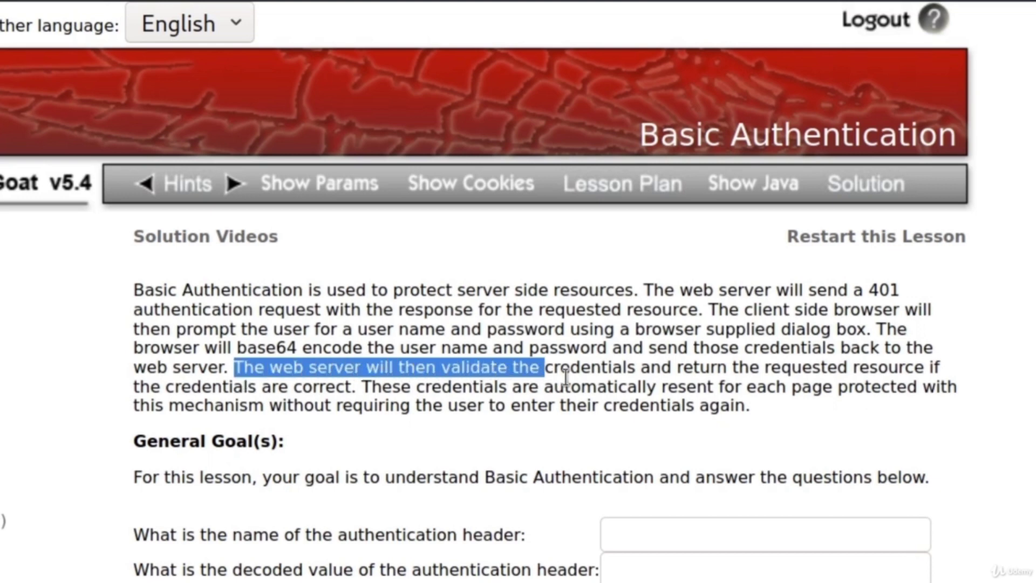
pyautogui.click(612, 382)
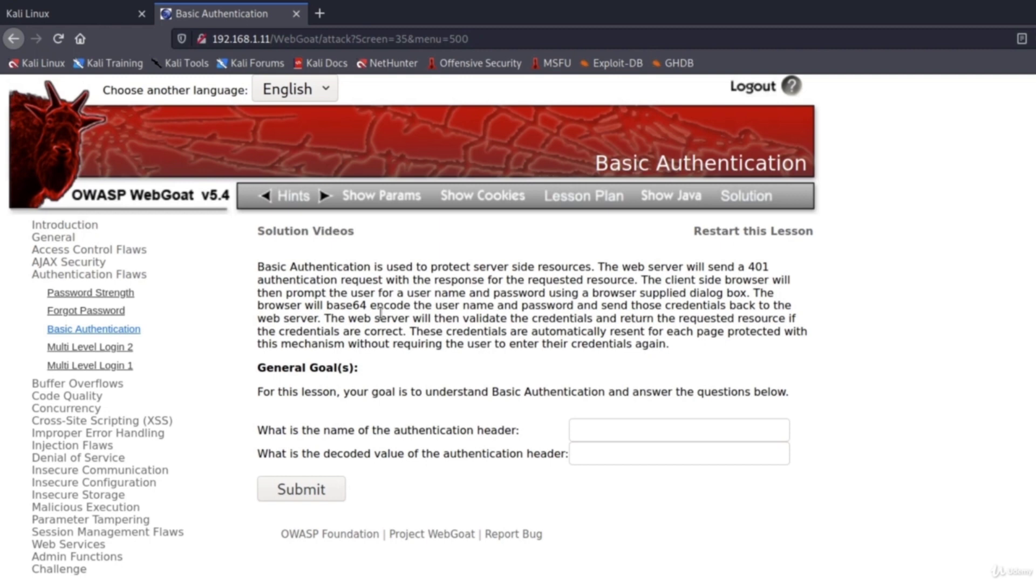
pyautogui.doubleClick(356, 313)
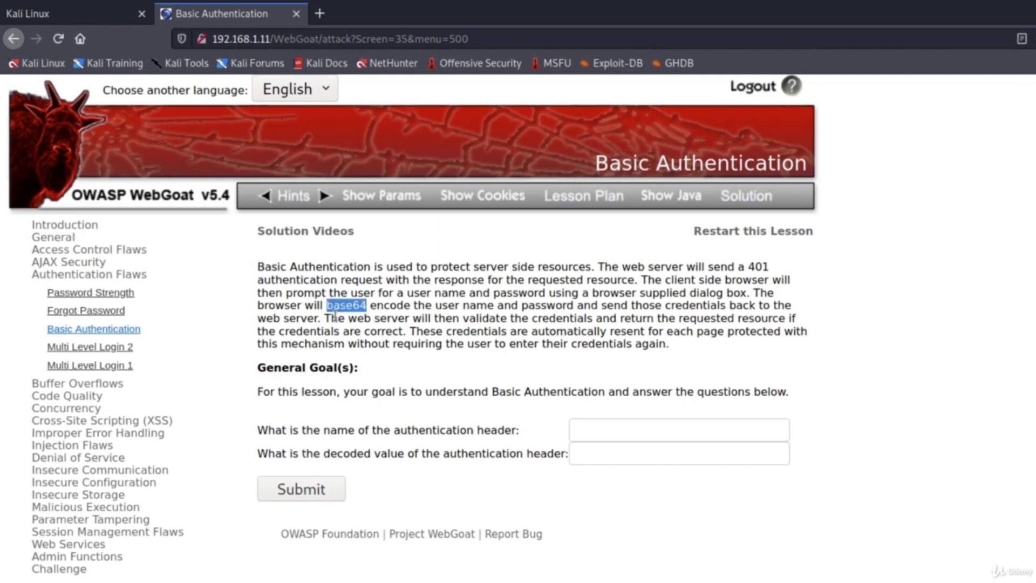
pyautogui.click(383, 315)
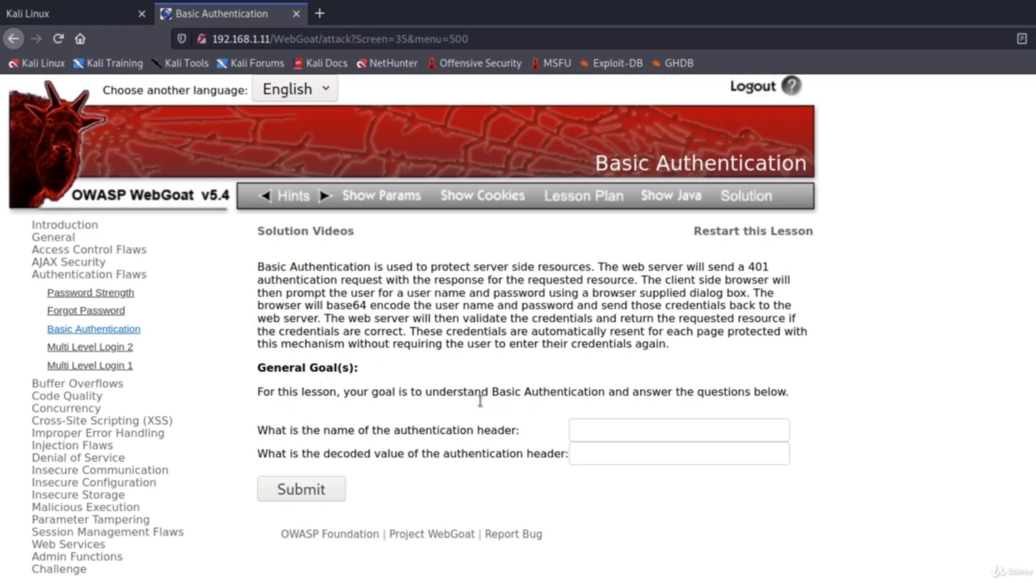
pyautogui.moveTo(493, 394); pyautogui.dragTo(773, 403)
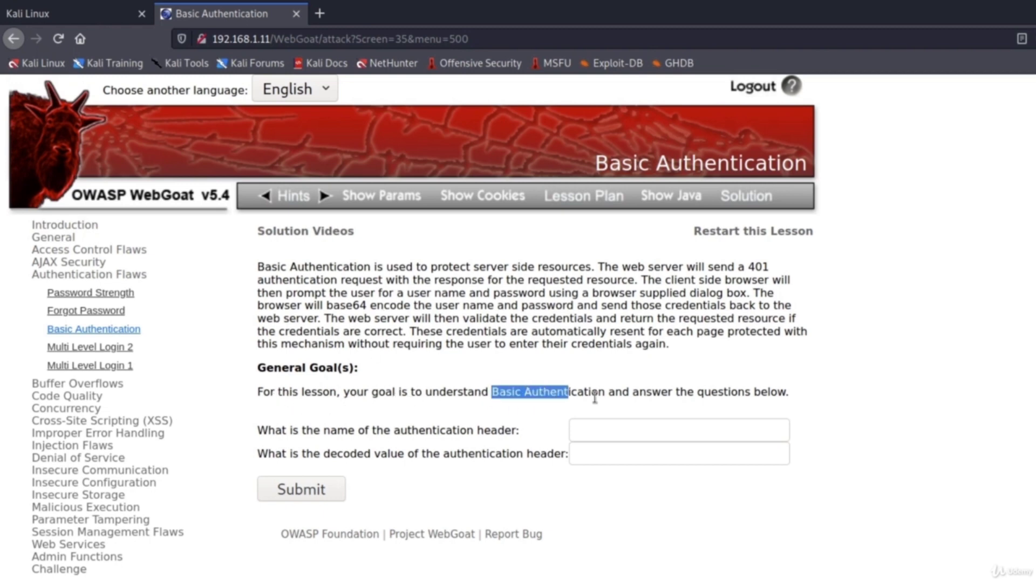
pyautogui.click(802, 395)
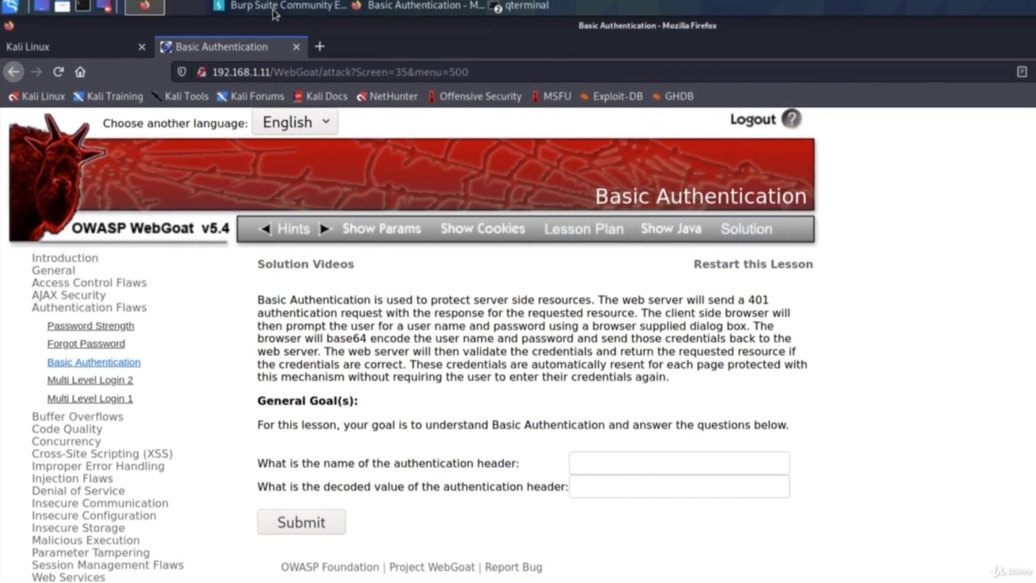
# Turn on Burp interception and reload the WebGoat lesson so its request is captured
pyautogui.click(275, 19)
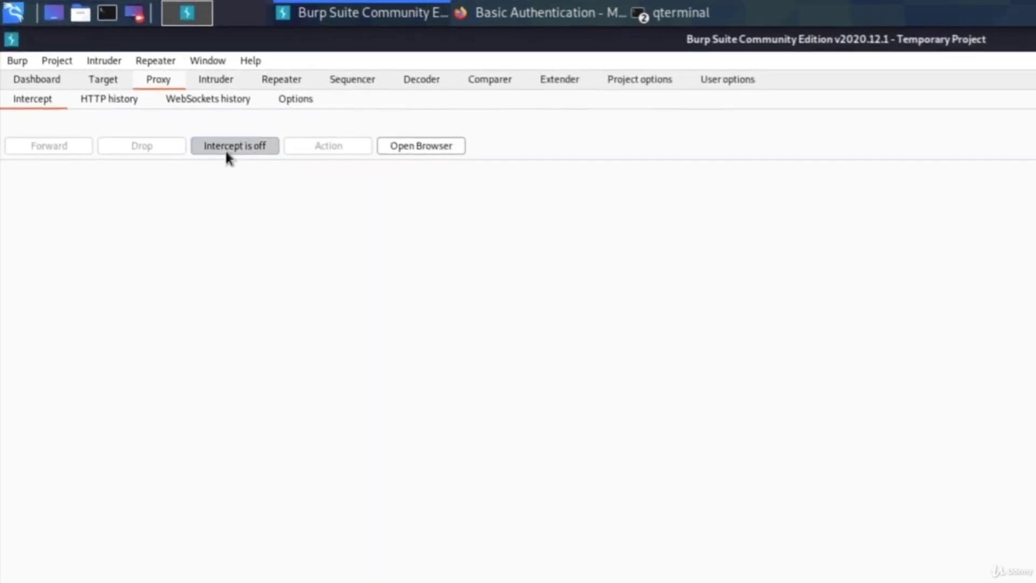
pyautogui.click(216, 122)
pyautogui.click(527, 12)
pyautogui.click(76, 99)
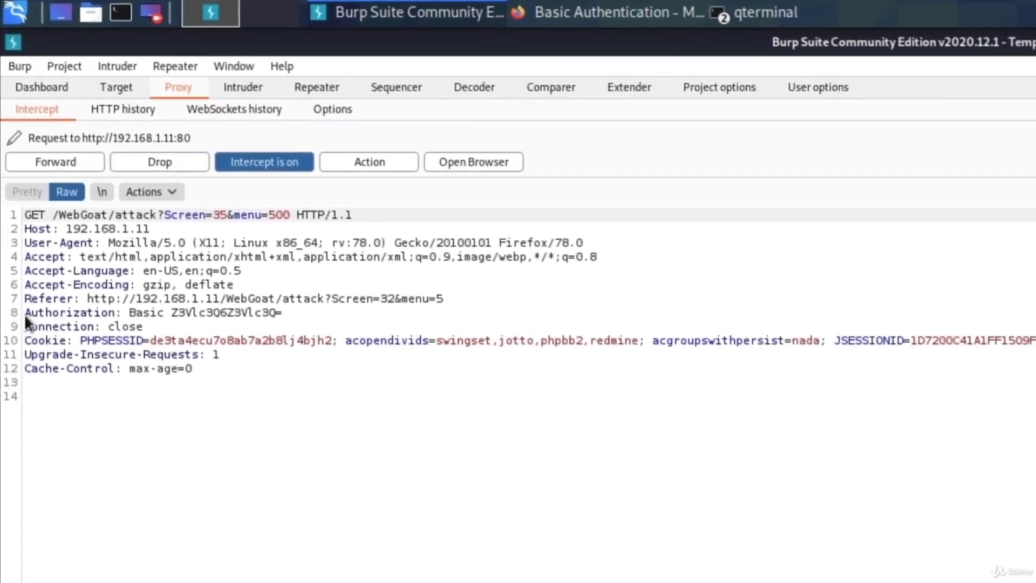
pyautogui.moveTo(24, 313)
pyautogui.mouseDown()
pyautogui.moveTo(176, 313)
pyautogui.moveTo(194, 324)
pyautogui.mouseUp()
pyautogui.click(283, 313)
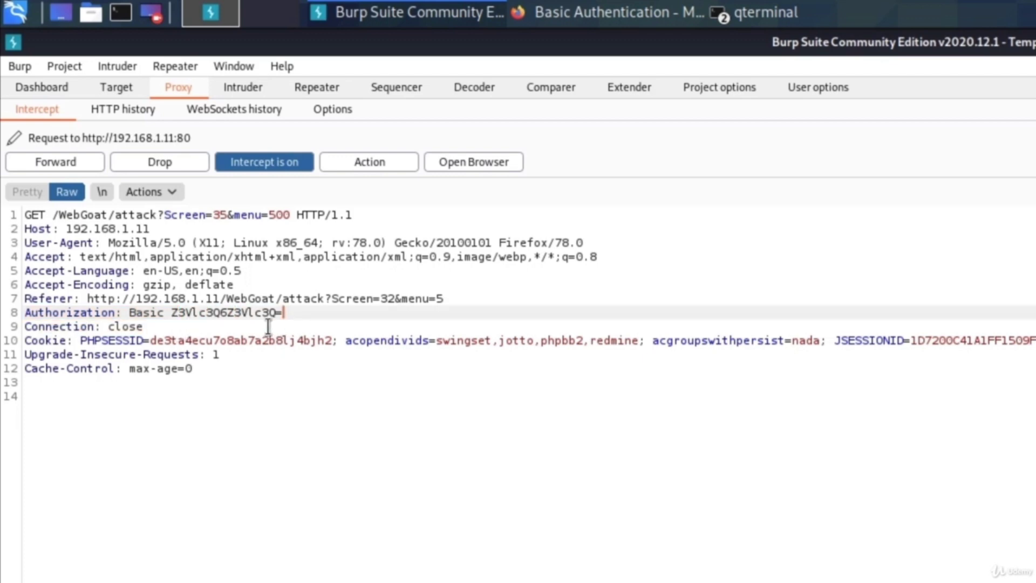
pyautogui.moveTo(284, 313); pyautogui.dragTo(170, 313)
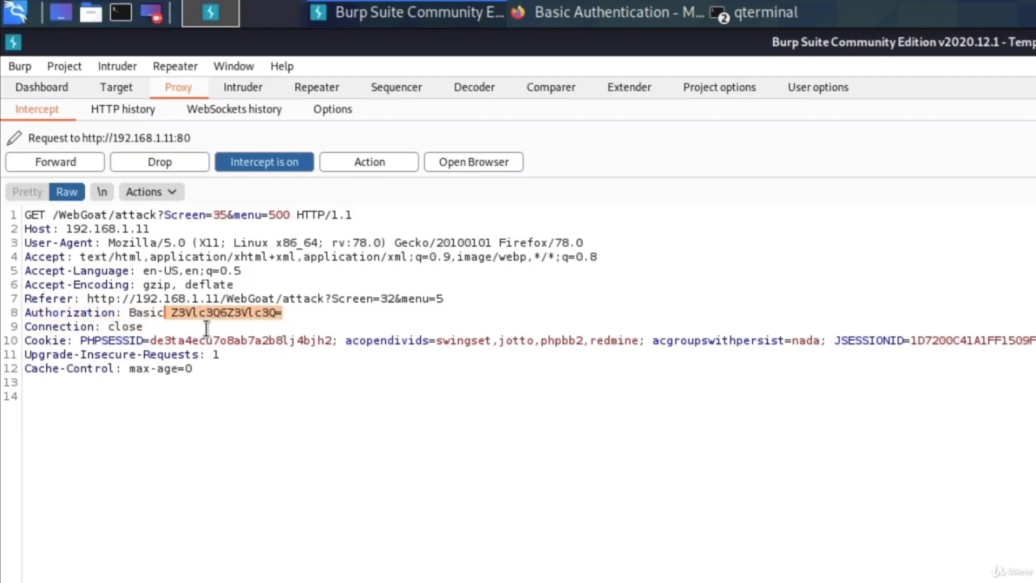
pyautogui.click(200, 313)
pyautogui.doubleClick(61, 312)
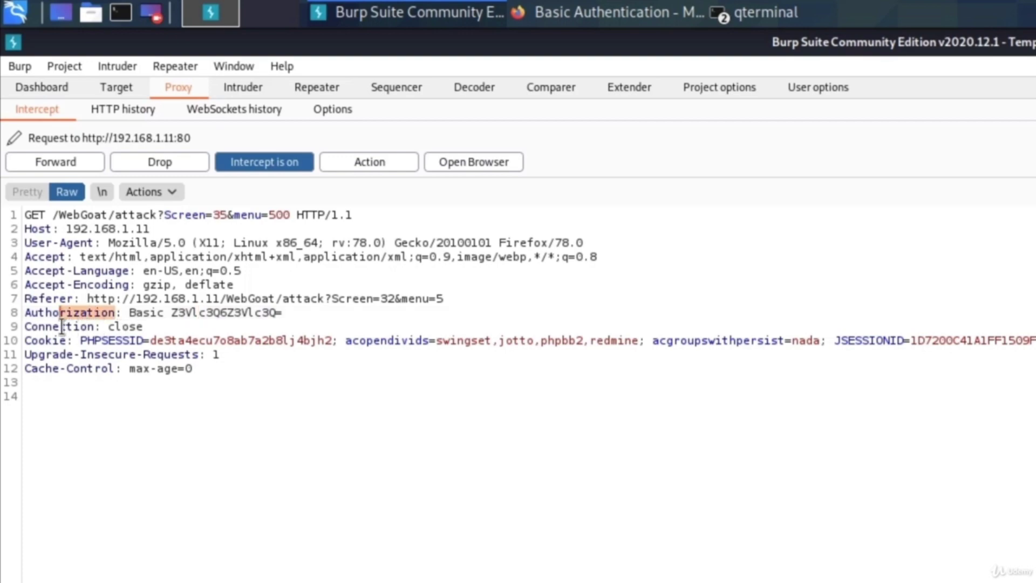
pyautogui.click(122, 313)
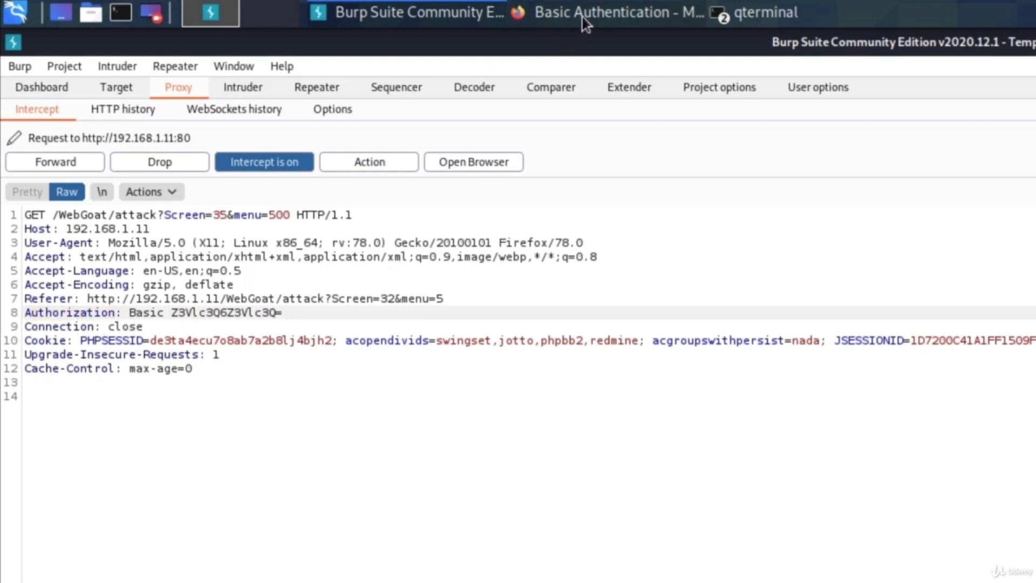
# Return to the WebGoat lesson and focus the header name answer field
pyautogui.click(582, 18)
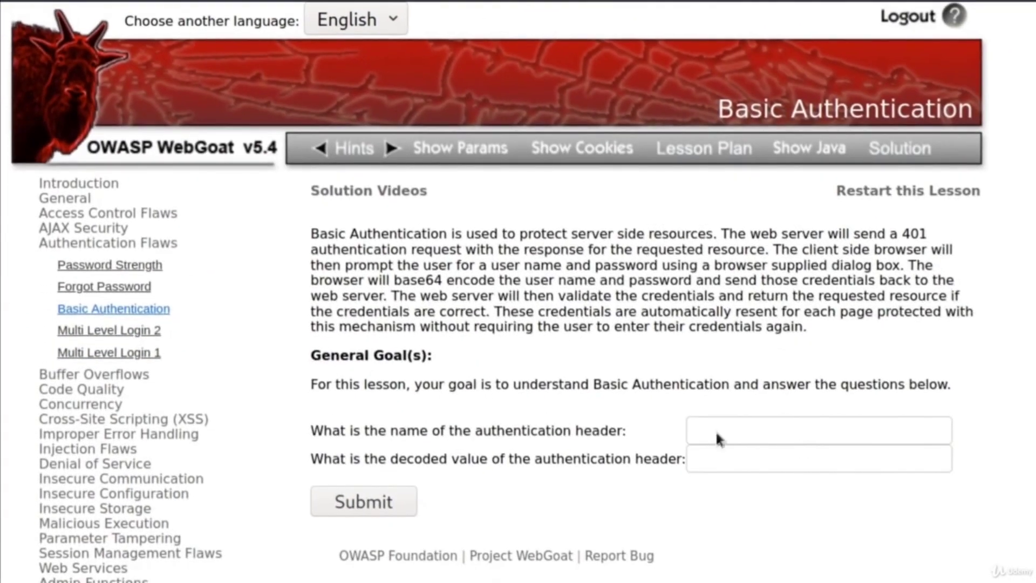
pyautogui.click(817, 430)
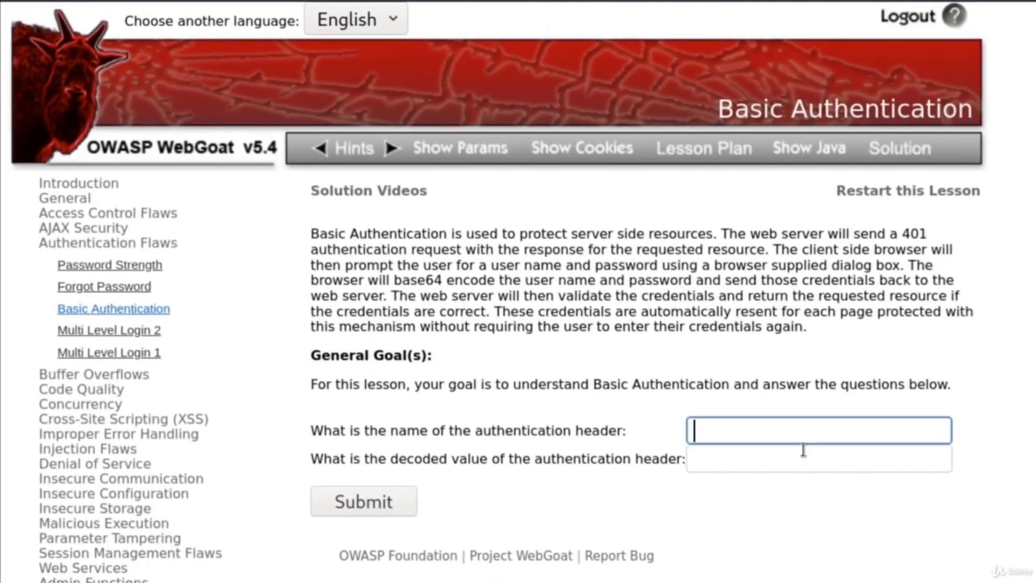
pyautogui.write('Au')
pyautogui.write('thoriza')
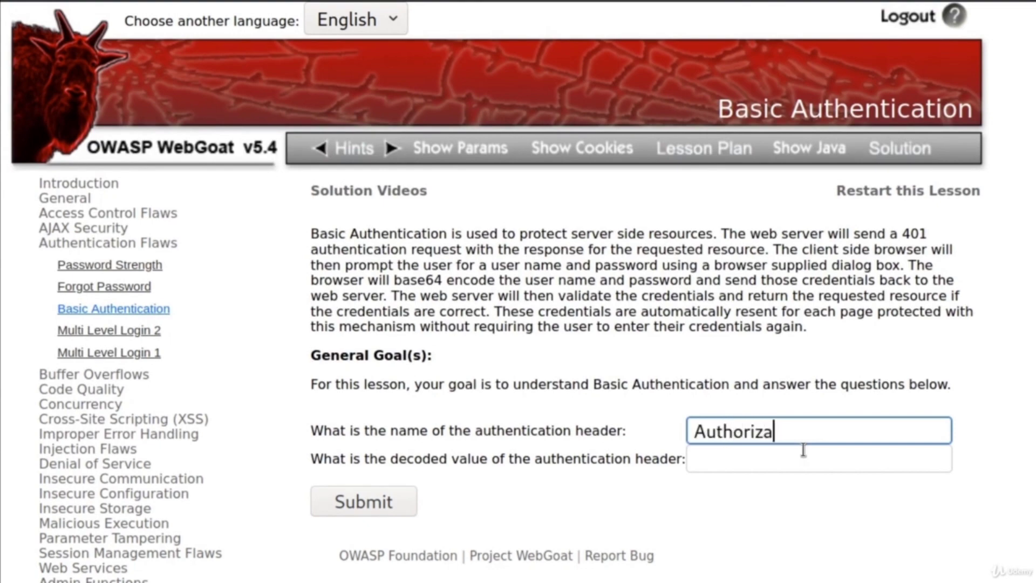
pyautogui.write('tion')
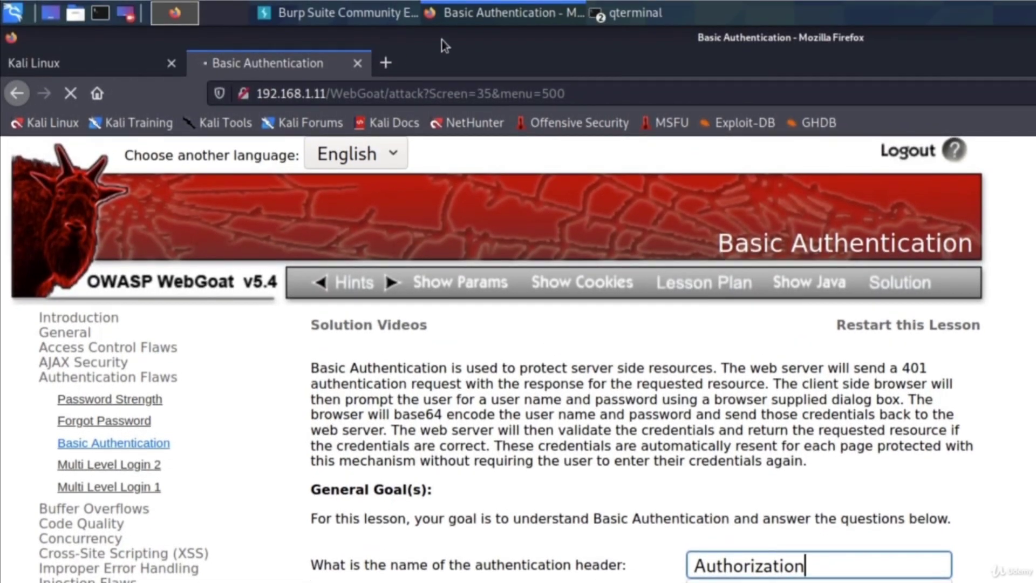
pyautogui.click(340, 13)
pyautogui.click(102, 262)
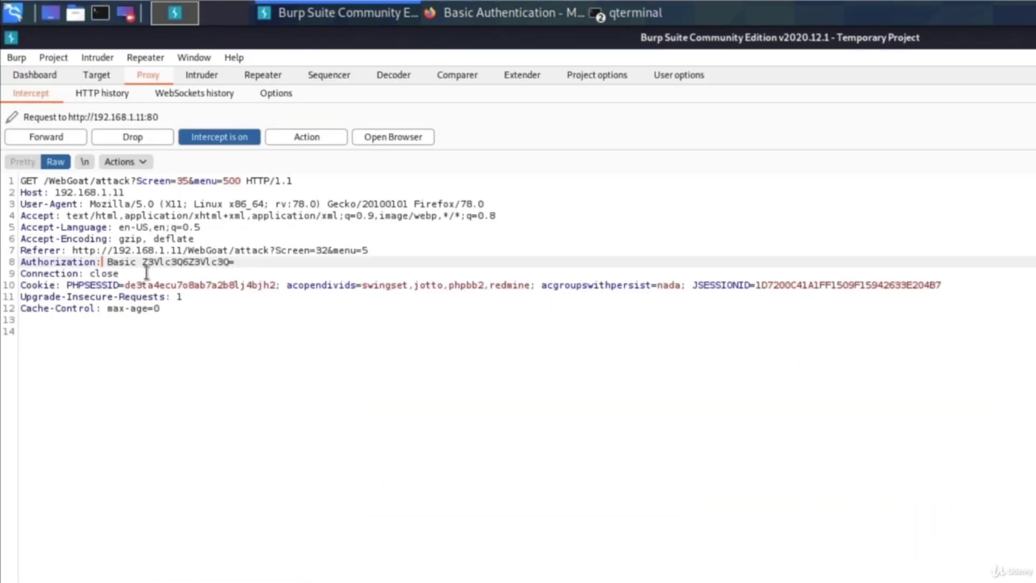
pyautogui.moveTo(106, 262); pyautogui.dragTo(130, 261)
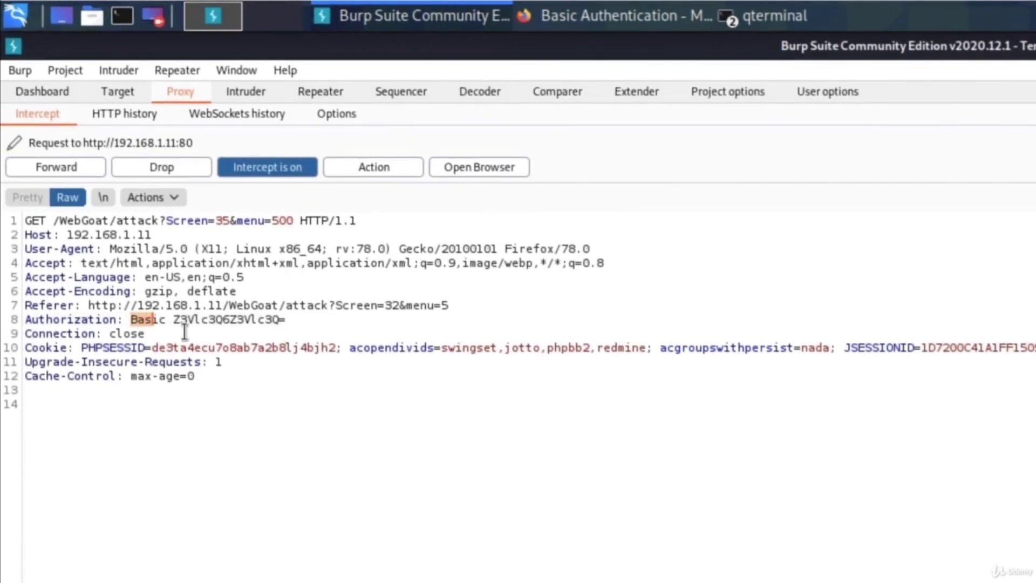
pyautogui.moveTo(184, 320); pyautogui.dragTo(289, 319)
pyautogui.click(328, 324)
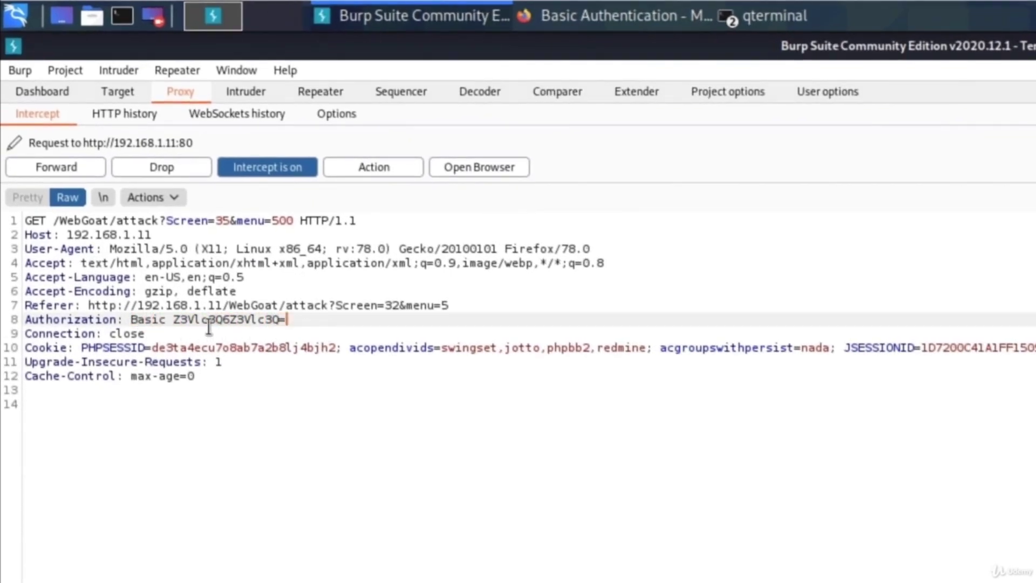
pyautogui.moveTo(176, 320); pyautogui.dragTo(289, 319)
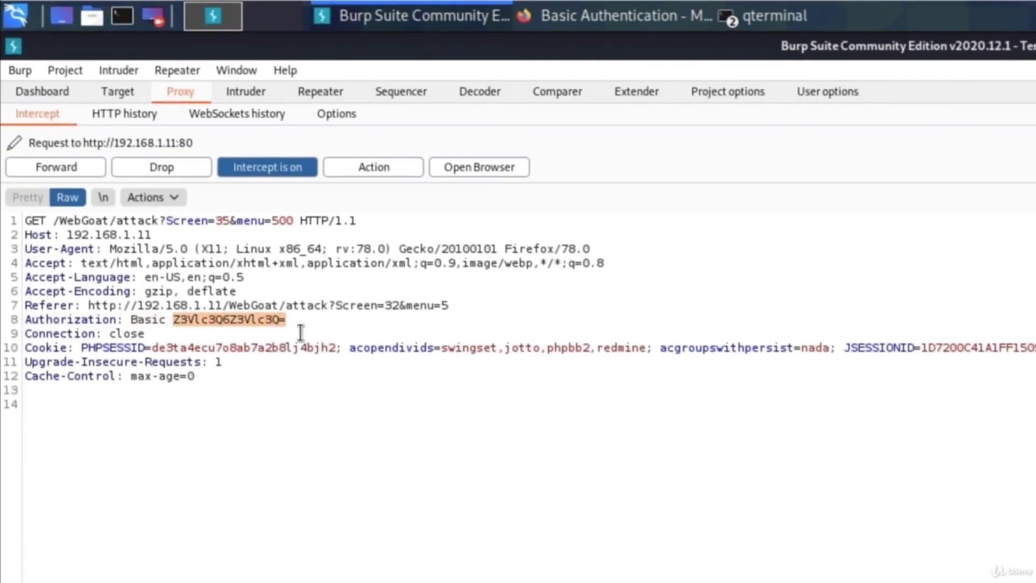
pyautogui.click(300, 324)
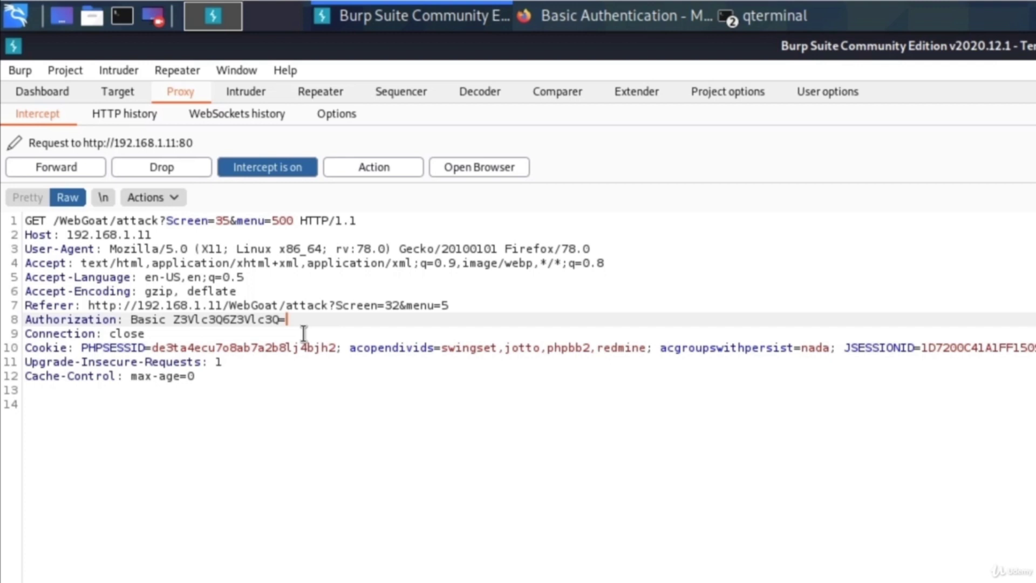
pyautogui.moveTo(289, 319); pyautogui.dragTo(281, 319)
pyautogui.click(301, 321)
pyautogui.moveTo(131, 320); pyautogui.dragTo(187, 319)
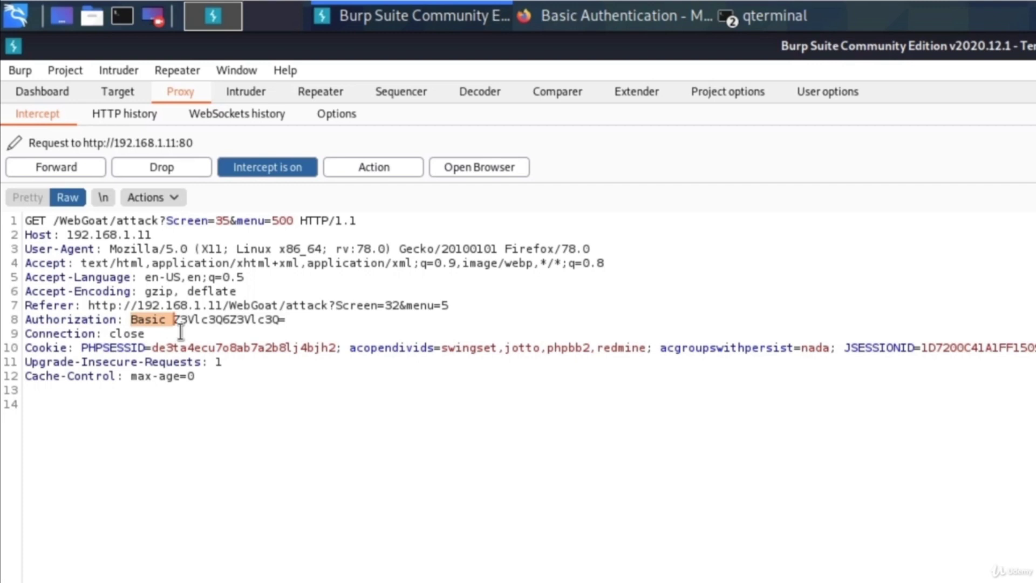
pyautogui.click(256, 320)
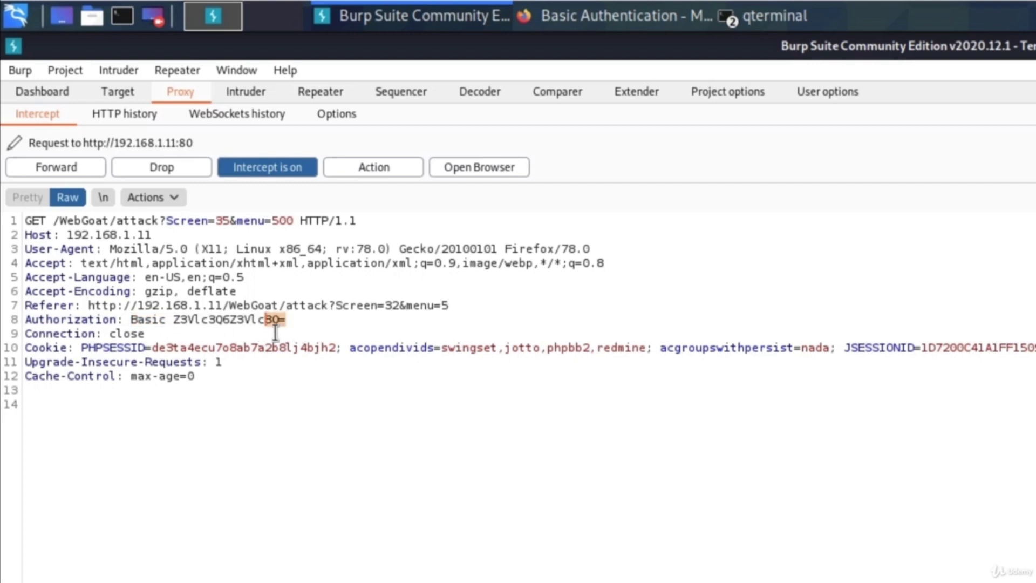
pyautogui.click(288, 319)
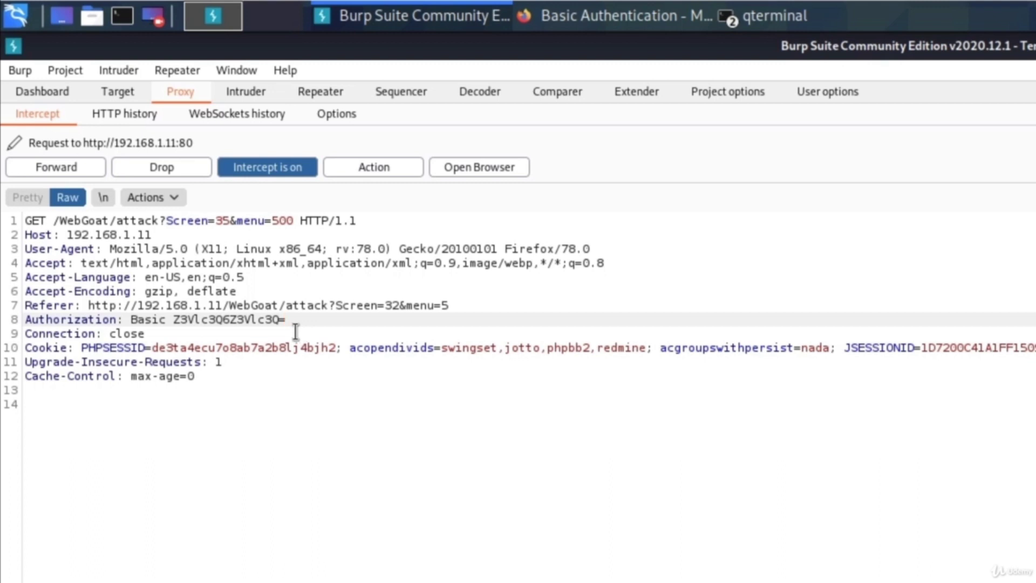
pyautogui.moveTo(287, 320); pyautogui.dragTo(174, 319)
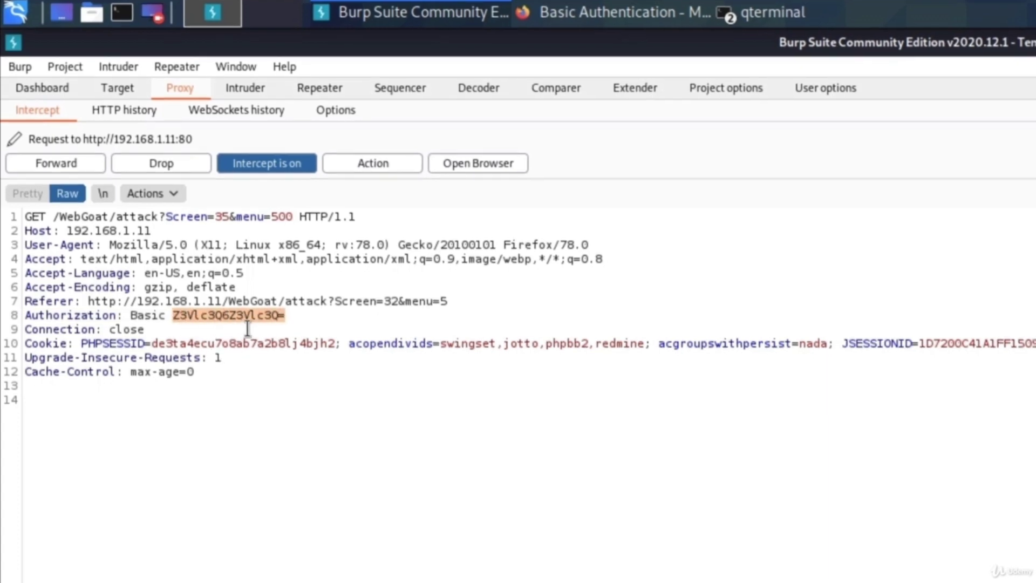
# Copy the encoded Authorization value and turn interception off to release the request
pyautogui.rightClick(247, 320)
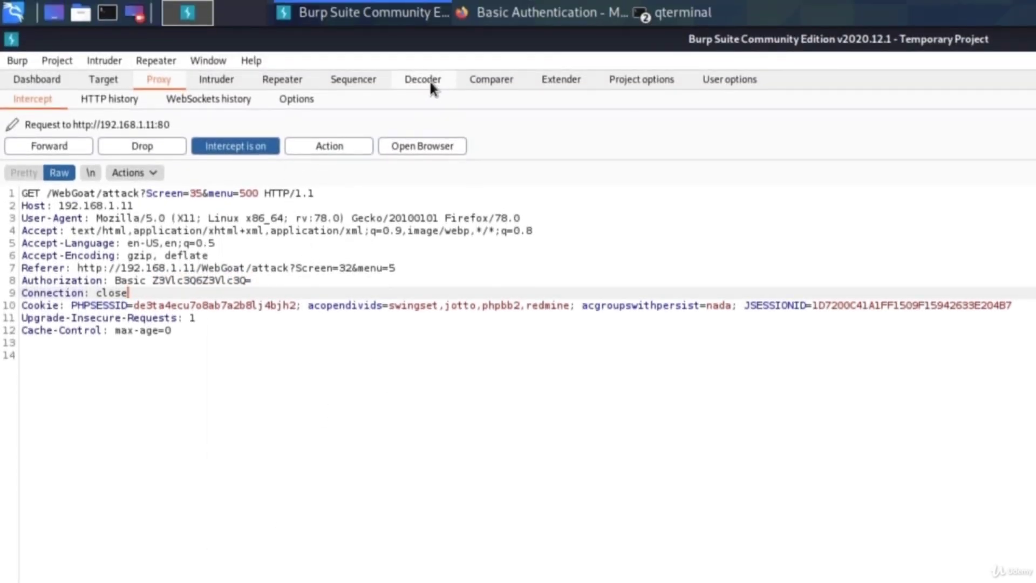
pyautogui.click(235, 147)
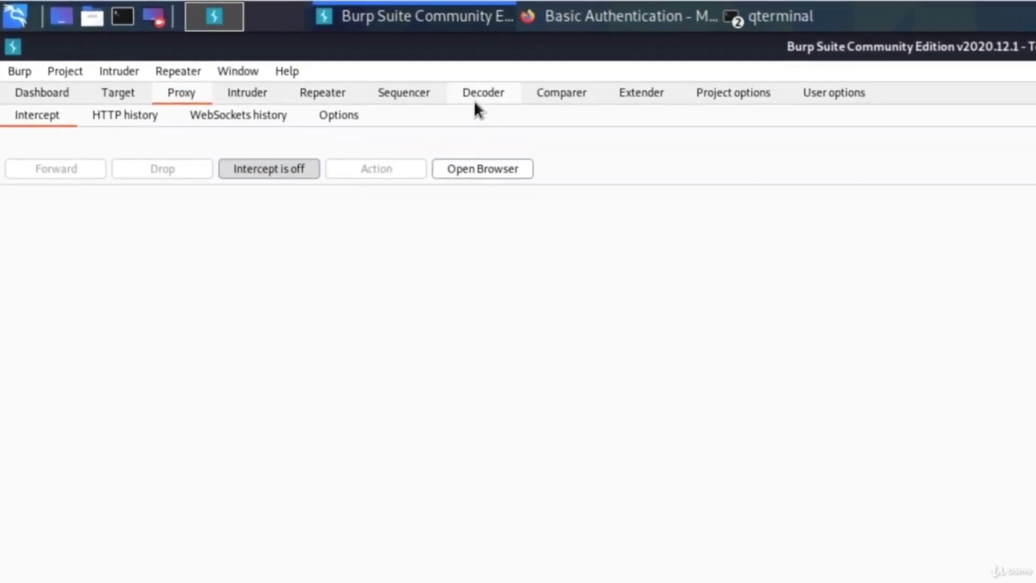
pyautogui.click(475, 96)
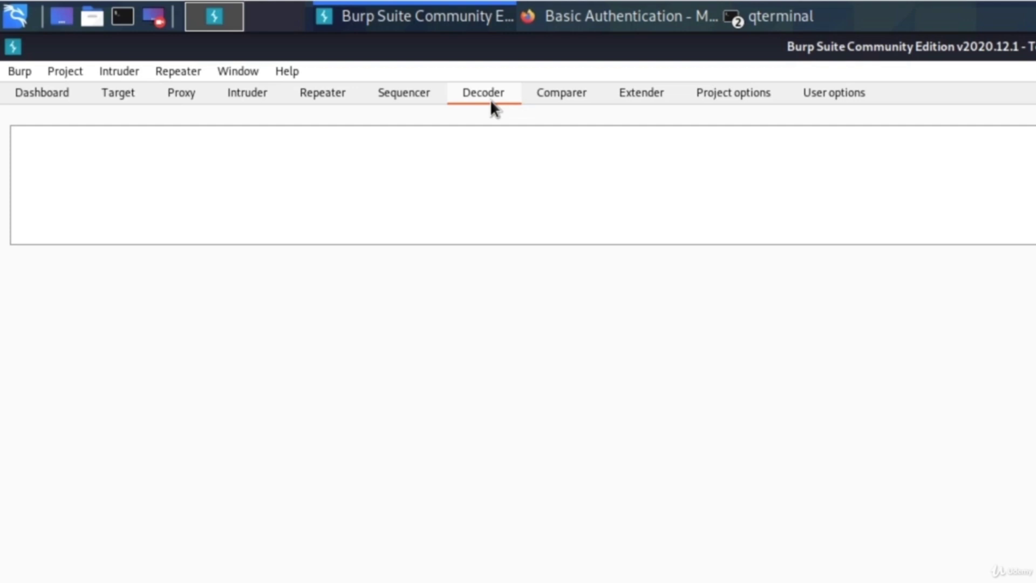
pyautogui.click(481, 184)
pyautogui.hotkey('ctrl', 'v')
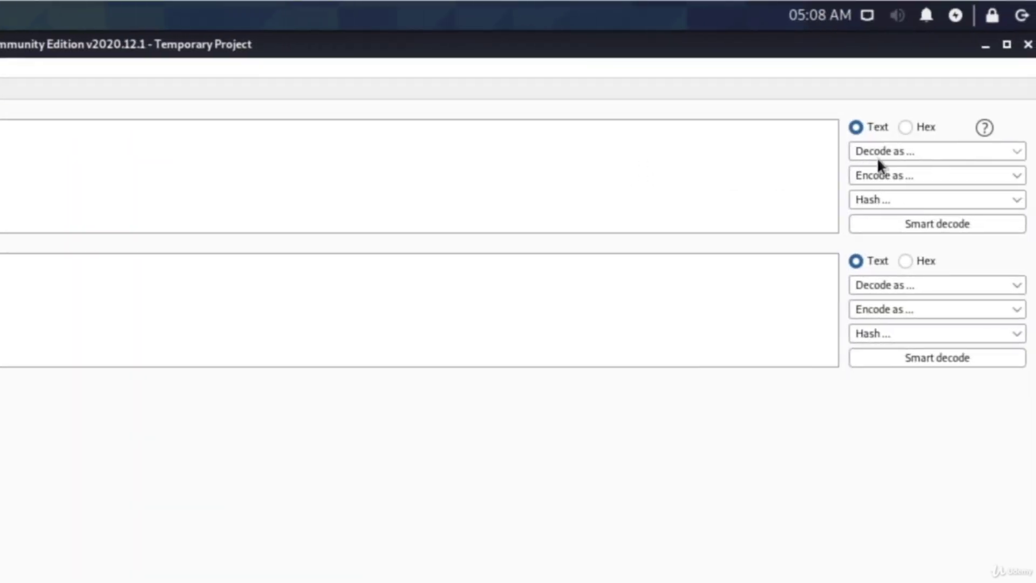
# Decode the value as Base64, producing guest:guest
pyautogui.click(925, 155)
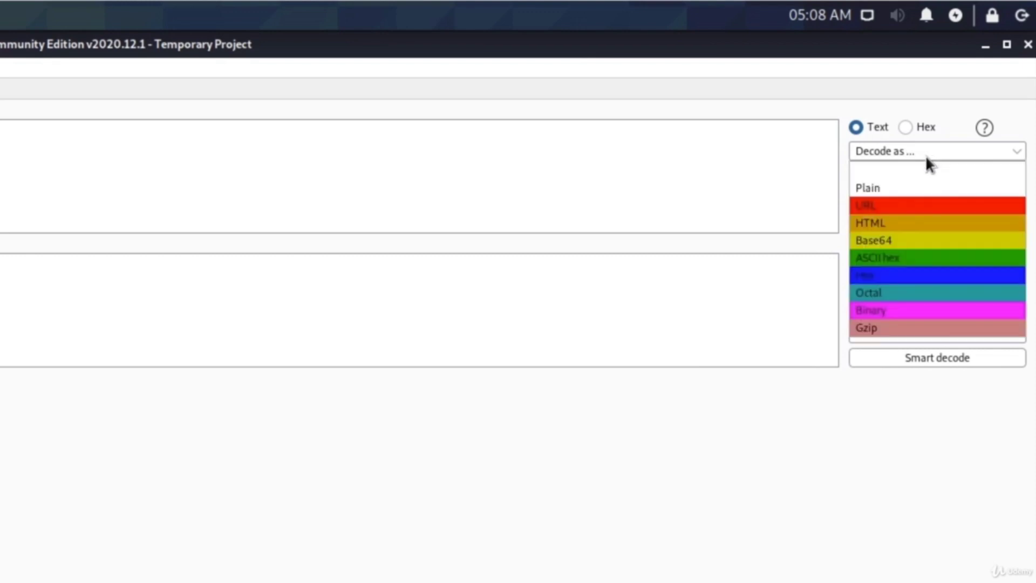
pyautogui.click(873, 240)
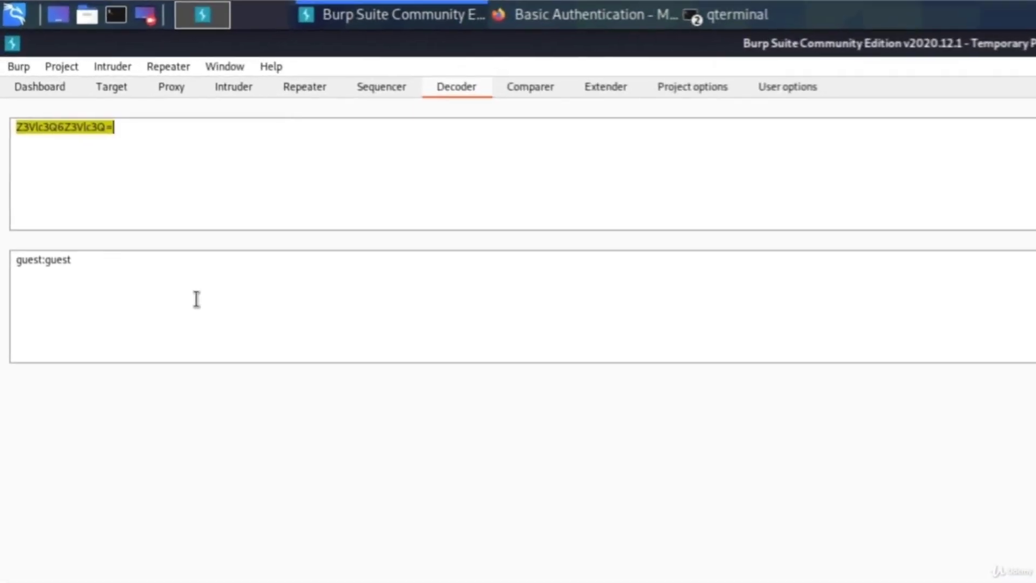
pyautogui.click(99, 280)
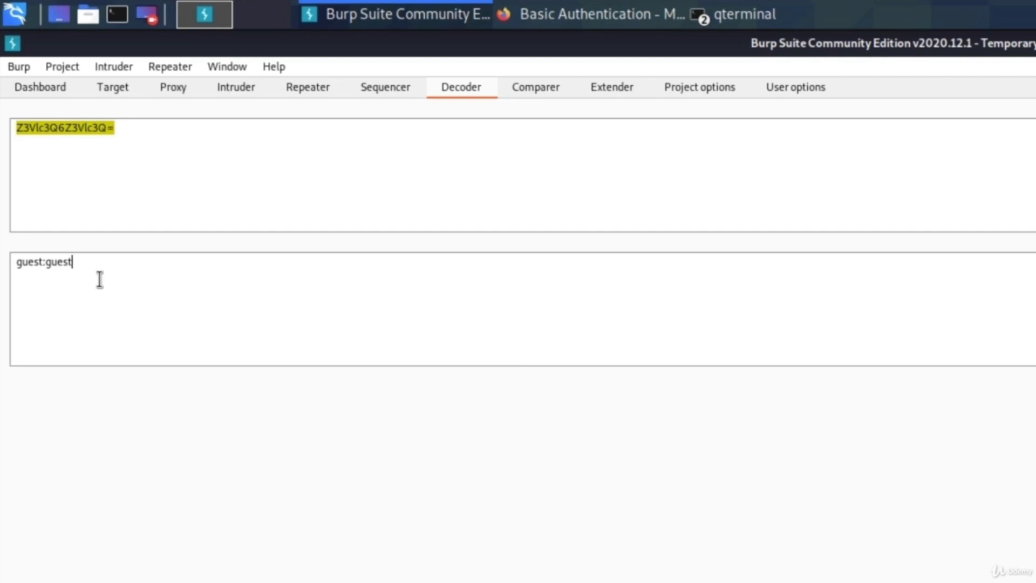
pyautogui.moveTo(17, 262); pyautogui.dragTo(77, 261)
pyautogui.click(183, 332)
pyautogui.moveTo(74, 262); pyautogui.dragTo(13, 263)
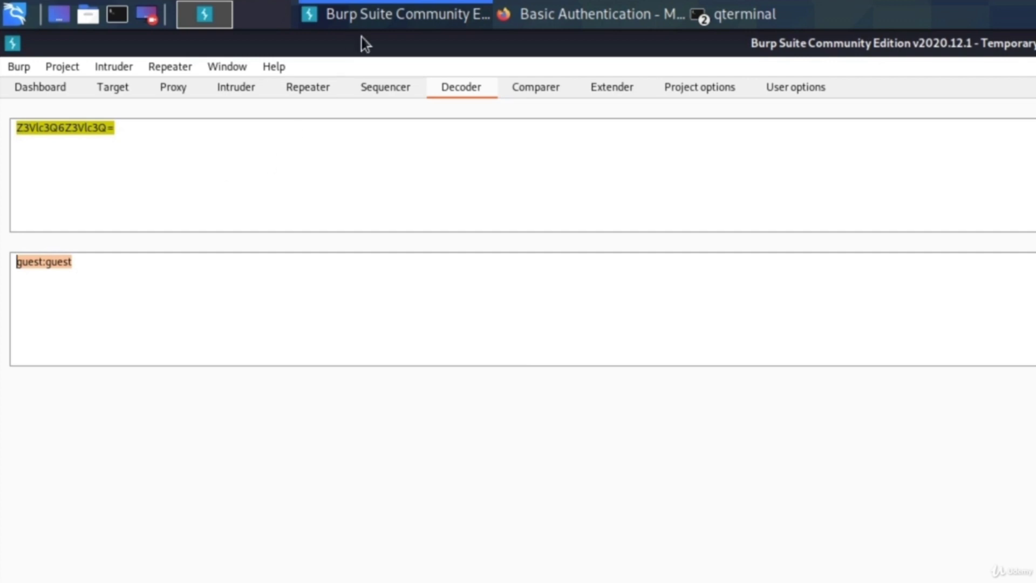
pyautogui.click(551, 17)
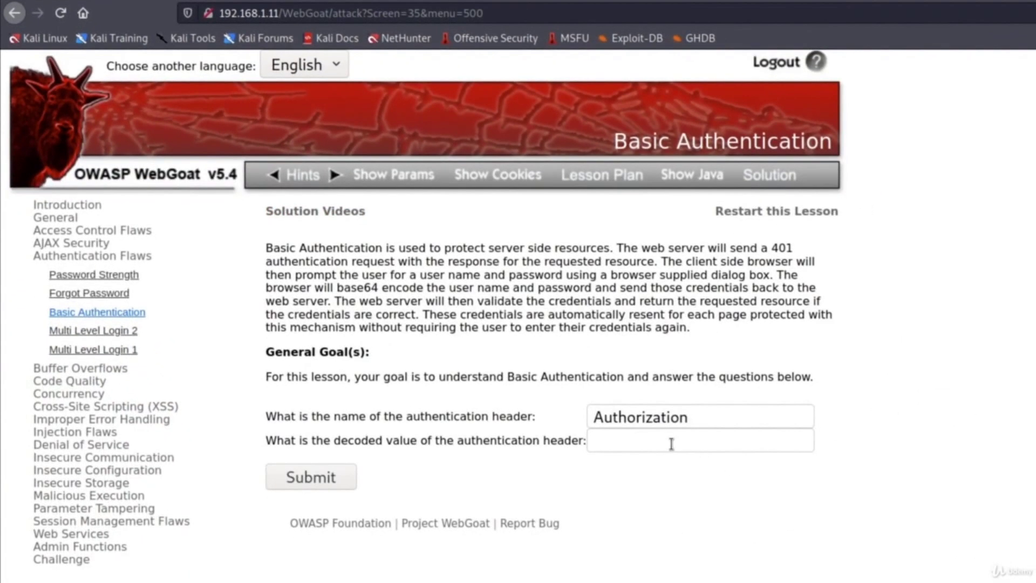
pyautogui.click(672, 442)
pyautogui.hotkey('ctrl', 'v')
pyautogui.click(349, 484)
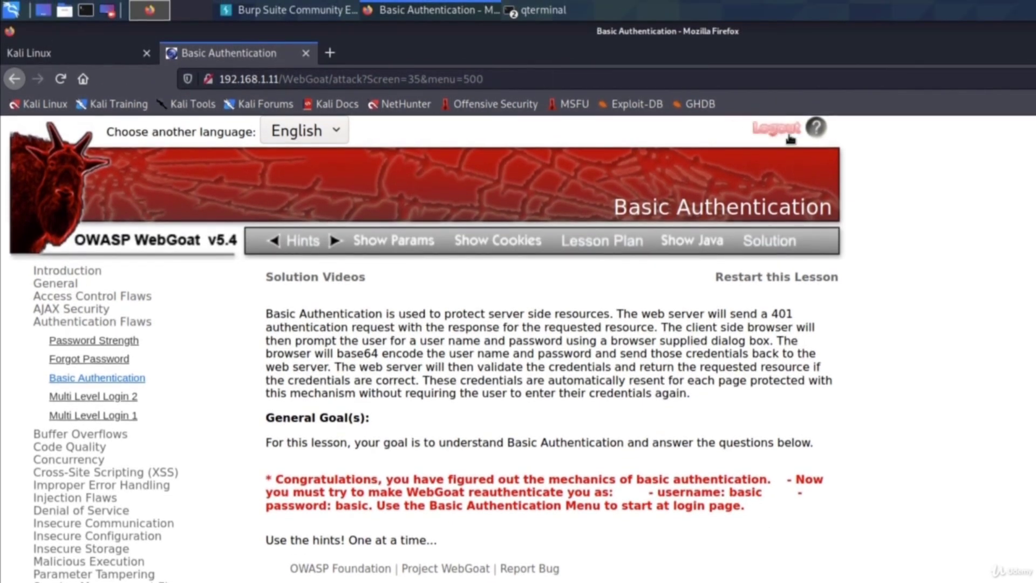
# Log out of WebGoat and highlight the basic/basic reauthentication credentials in the message
pyautogui.click(777, 130)
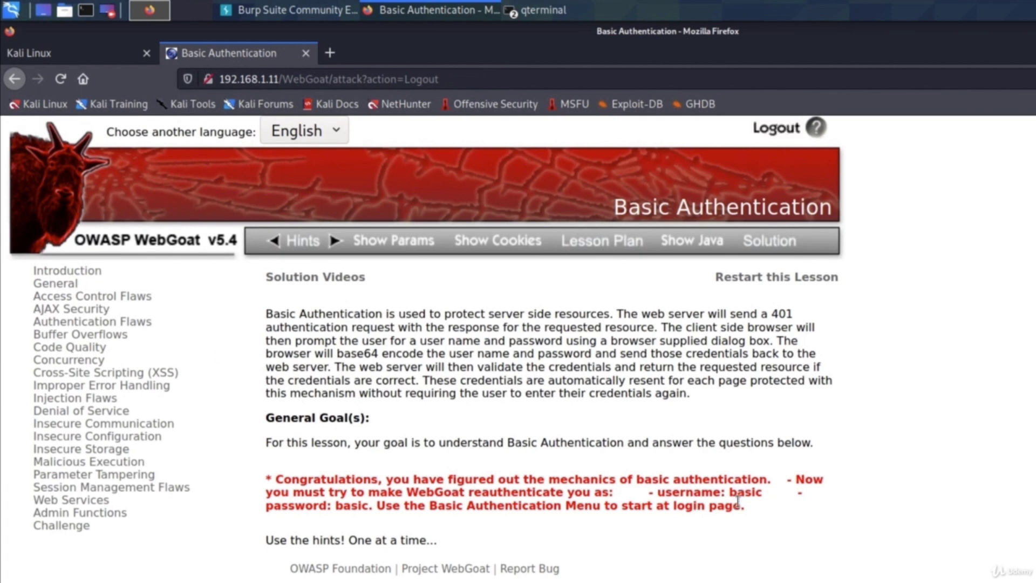
pyautogui.moveTo(730, 493); pyautogui.dragTo(765, 492)
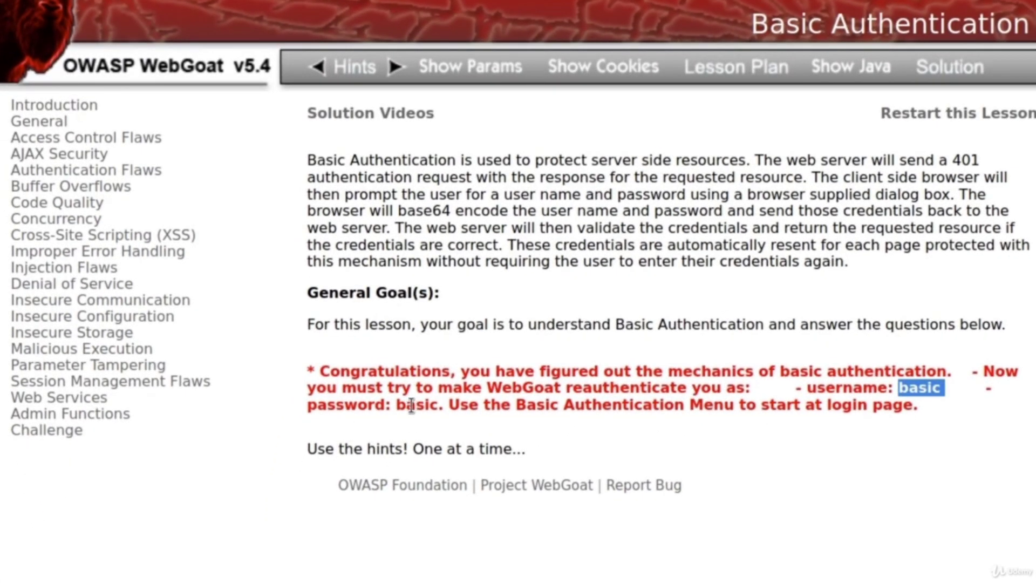
pyautogui.doubleClick(411, 406)
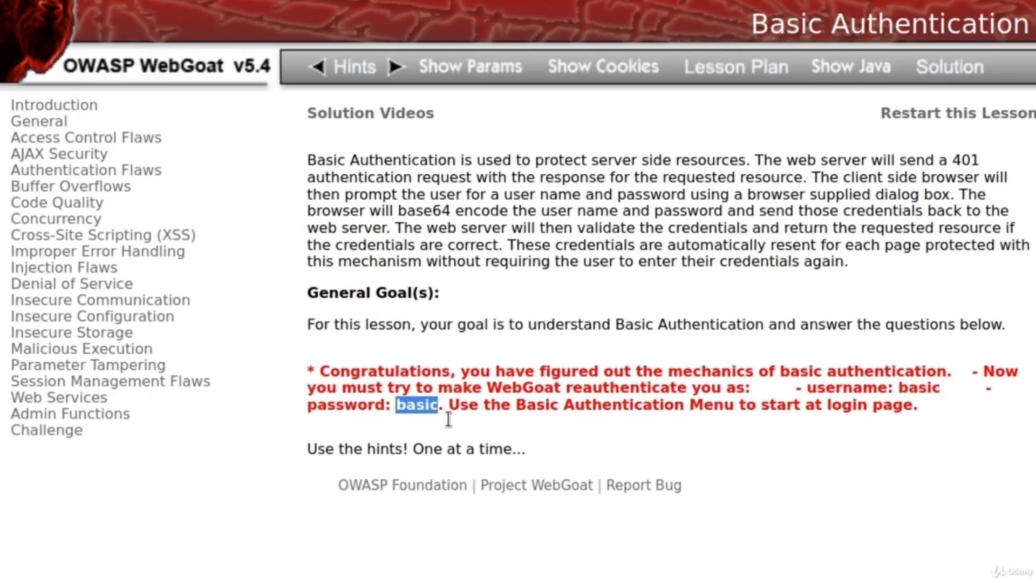
pyautogui.click(492, 399)
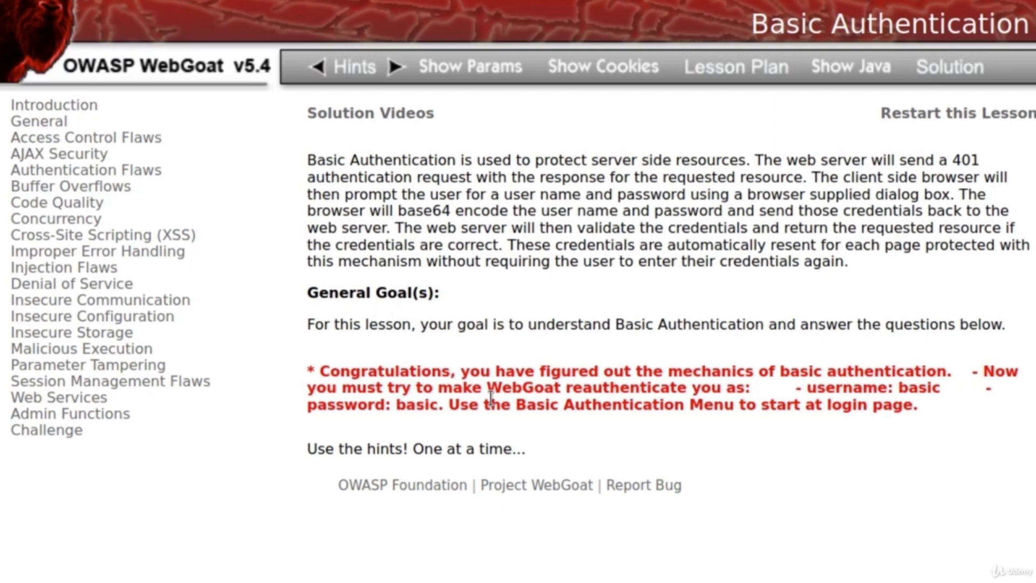